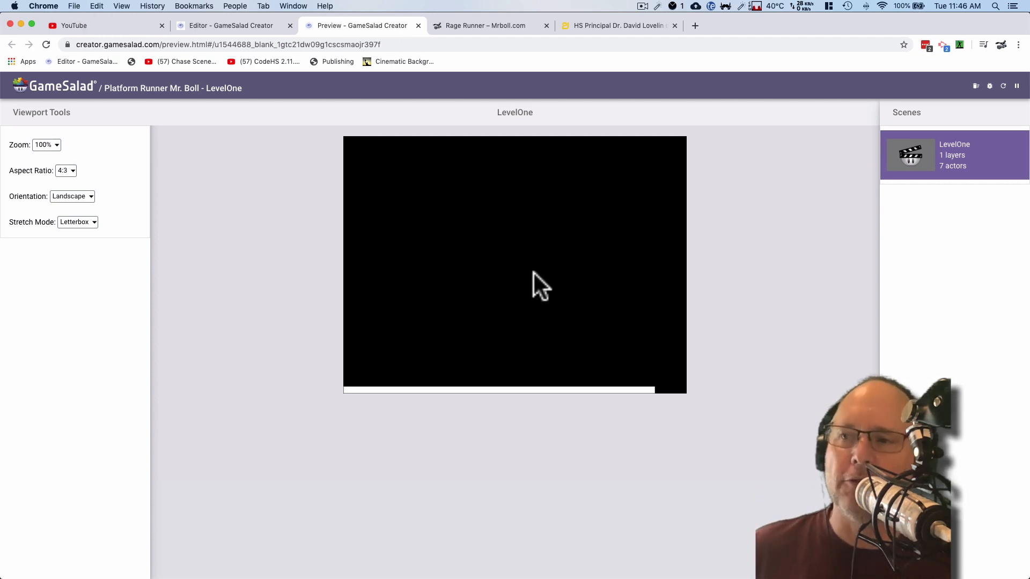
- Add a Control Camera behavior to the Player actor and try it out in the level preview
click(512, 187)
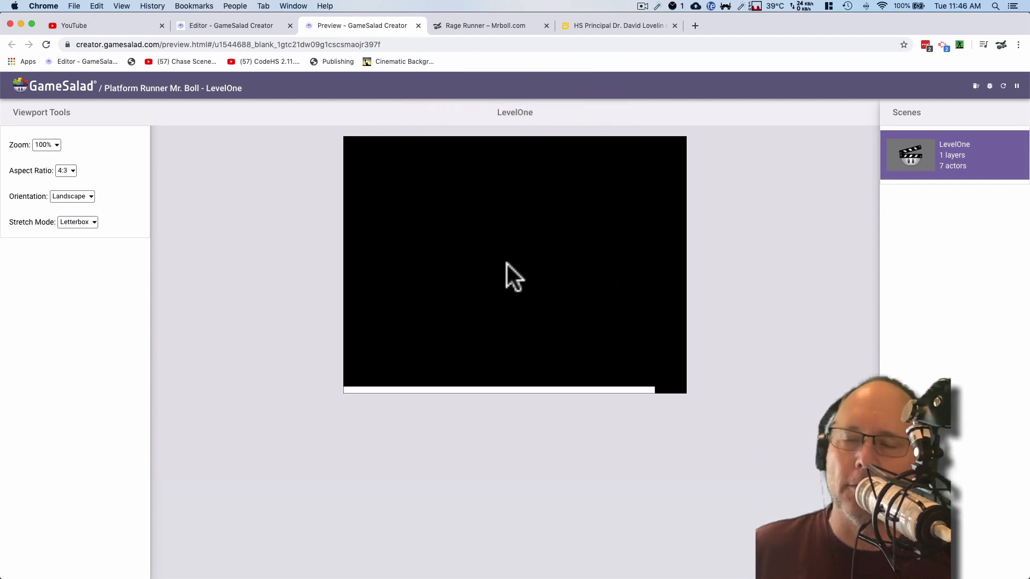
click(211, 23)
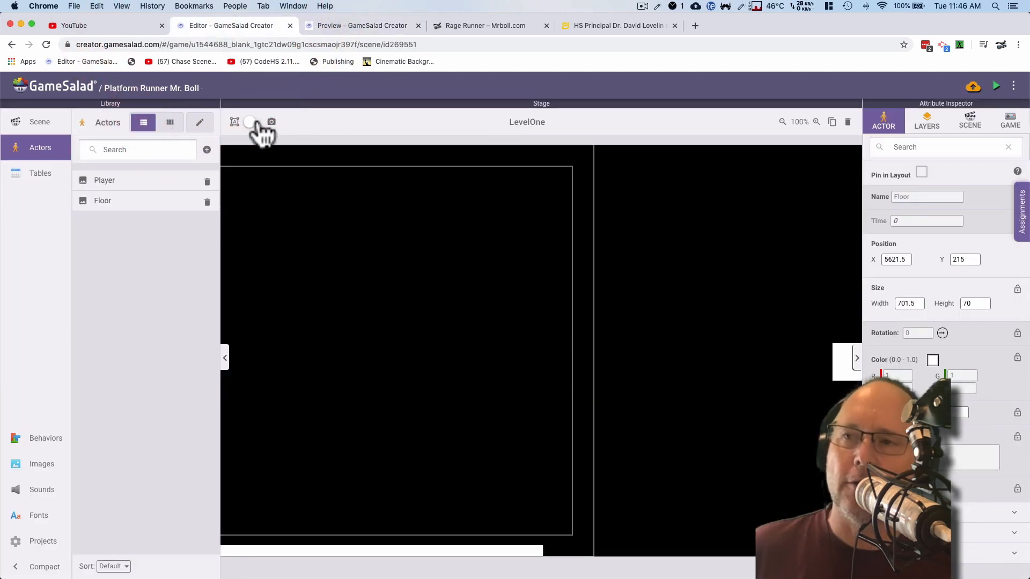
double_click(110, 182)
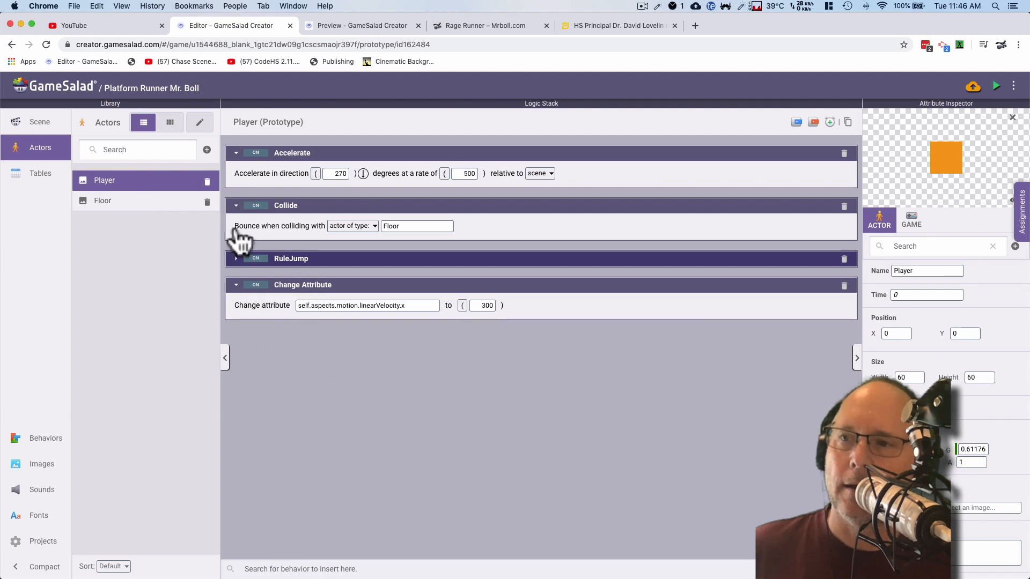
click(237, 286)
click(286, 567)
text(cam)
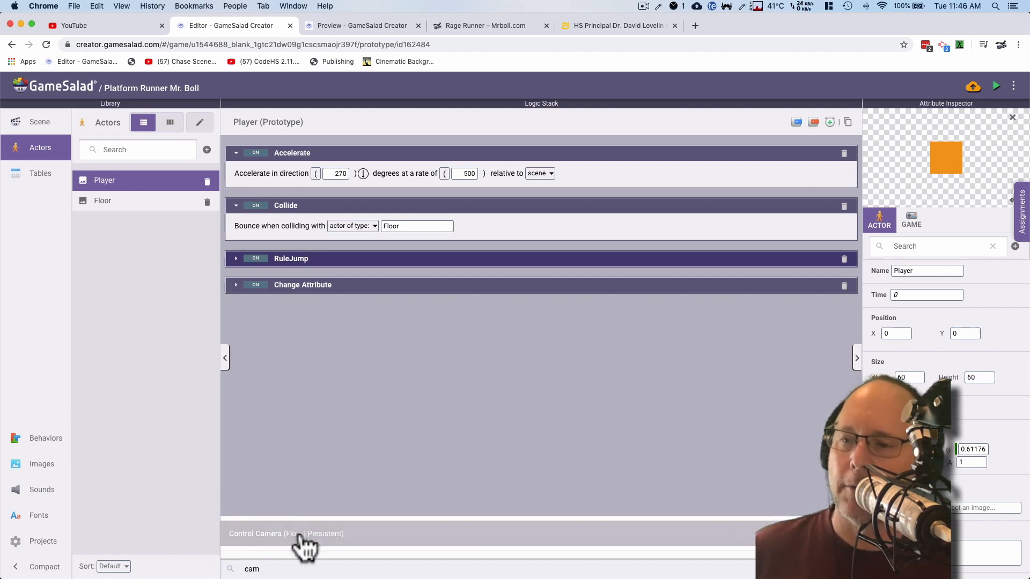
click(298, 531)
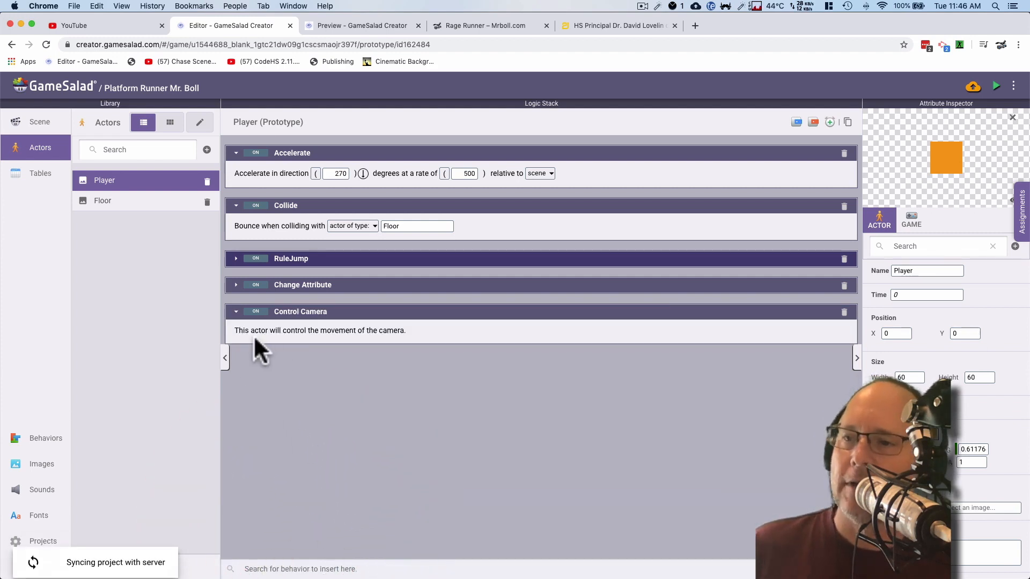
mouse_move(236, 326)
mouse_down()
mouse_move(284, 317)
mouse_move(241, 321)
mouse_up()
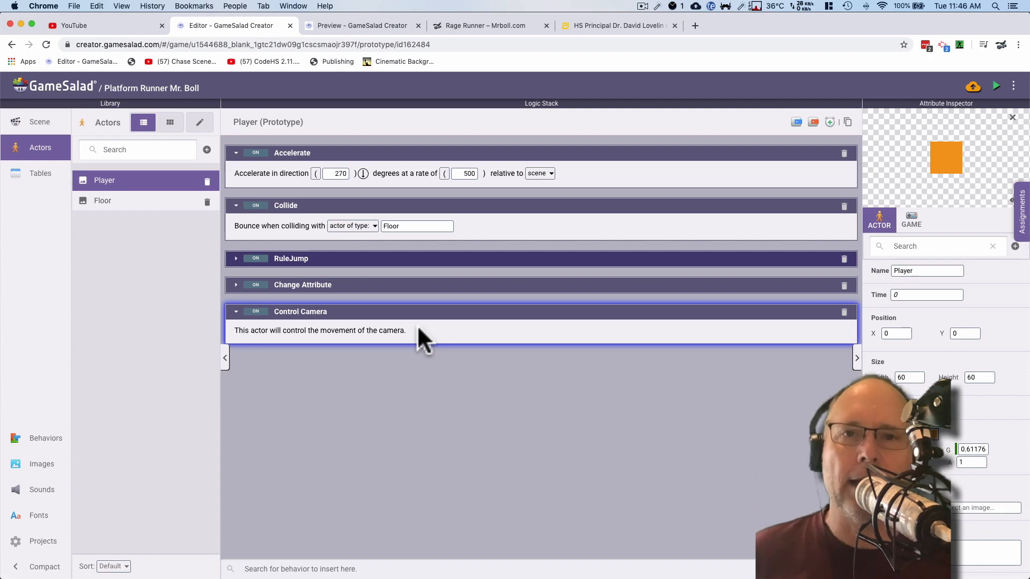
click(351, 27)
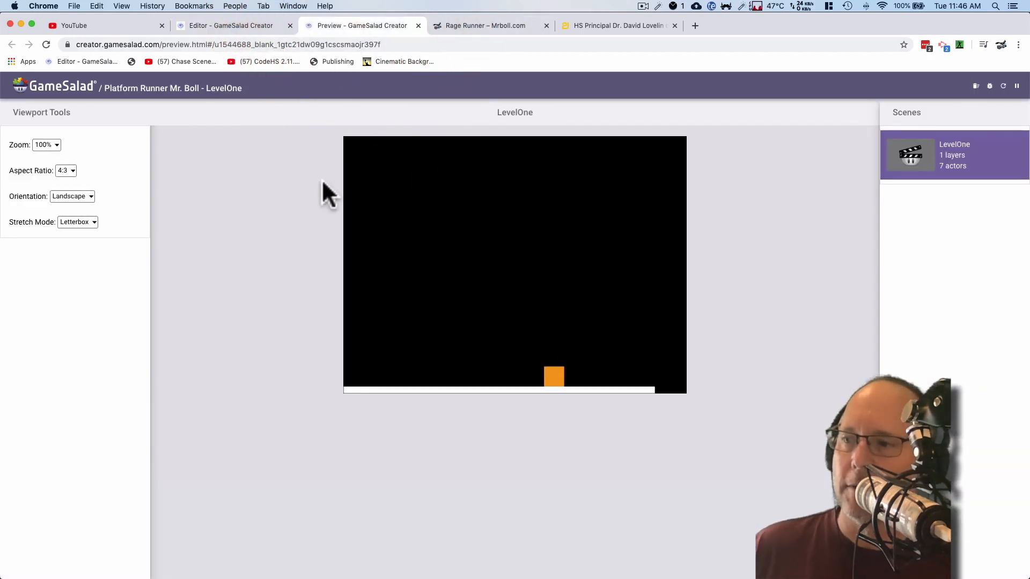
key(space)
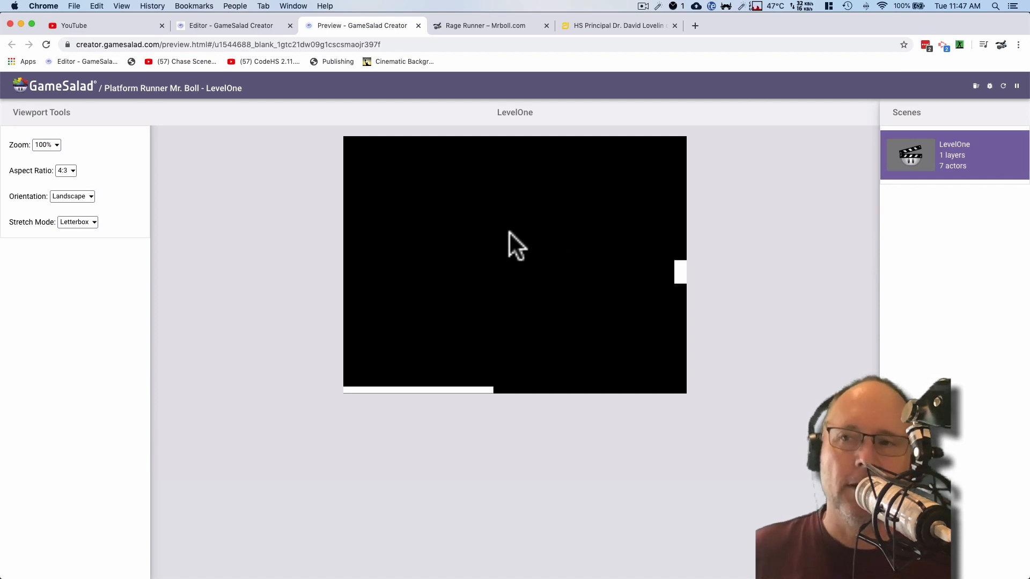
- Shrink LevelOne's camera tracking area to a small, roughly player-sized square at its centre and test it in the preview
click(226, 25)
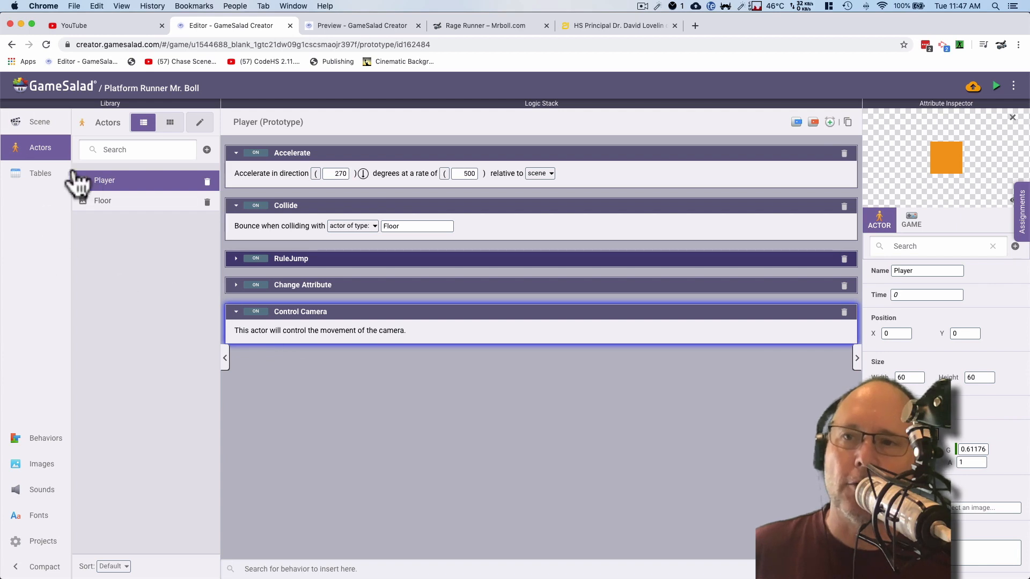
click(22, 117)
double_click(116, 183)
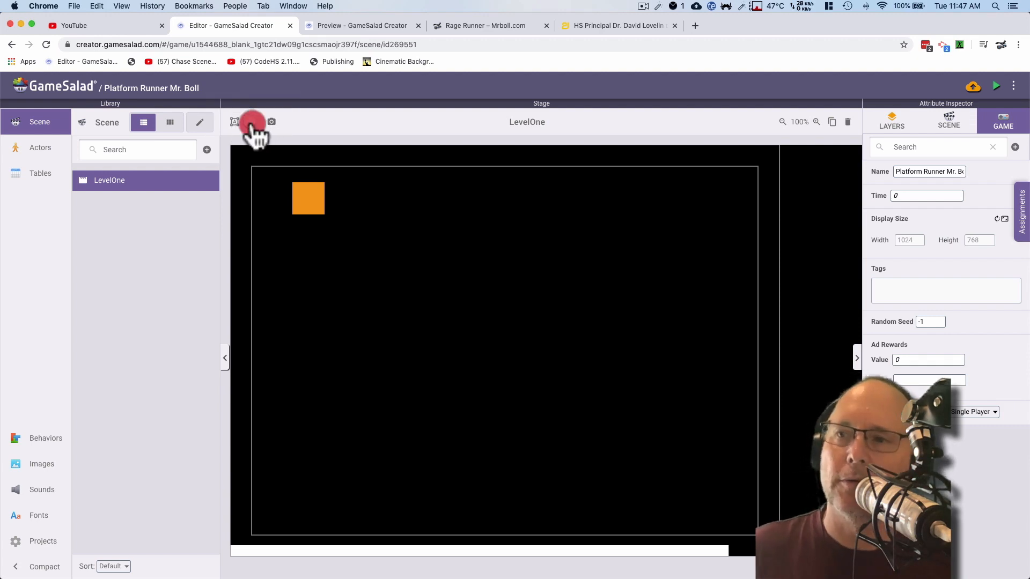
click(254, 123)
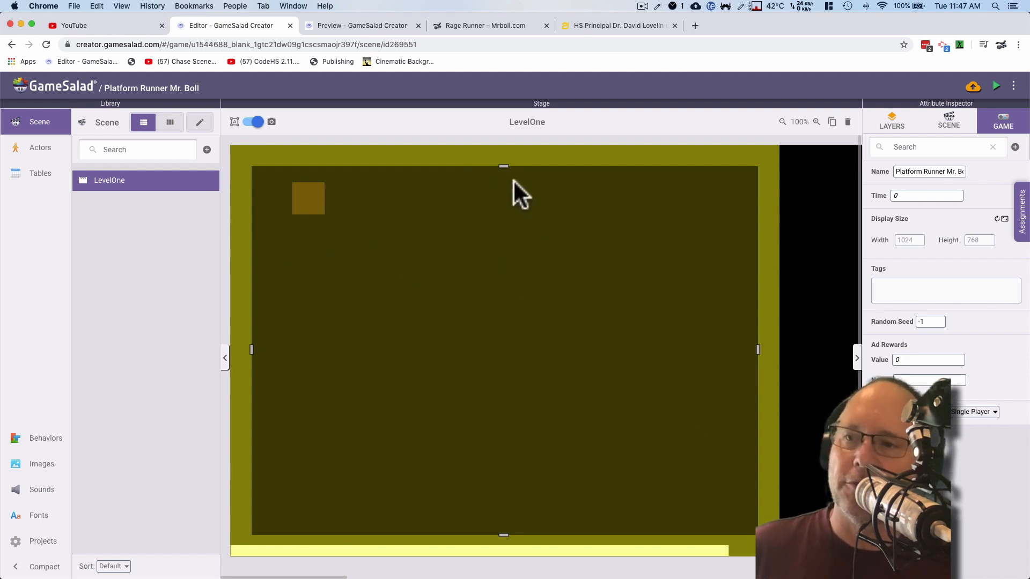
drag(250, 349, 474, 350)
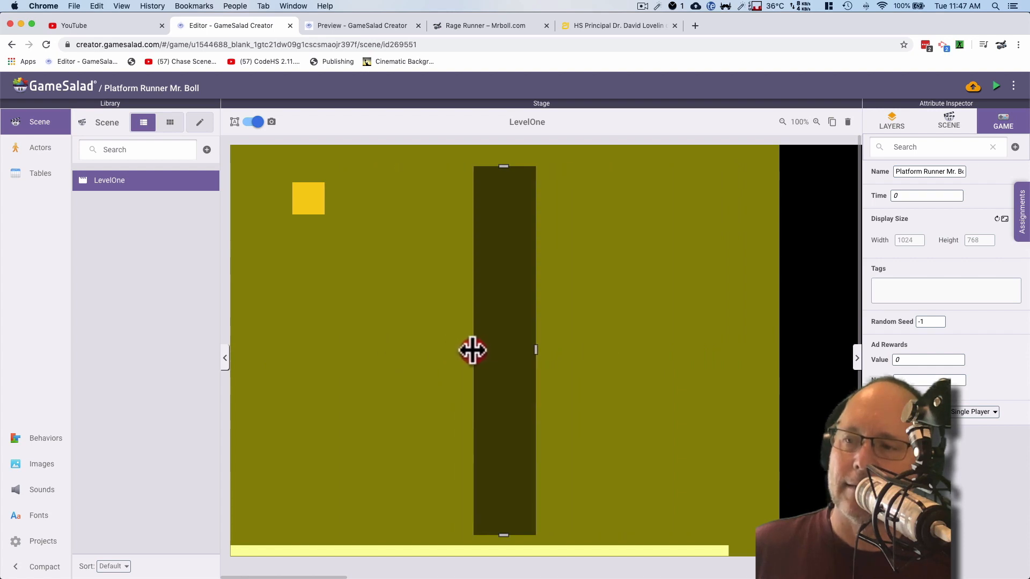
drag(503, 536, 503, 334)
click(503, 371)
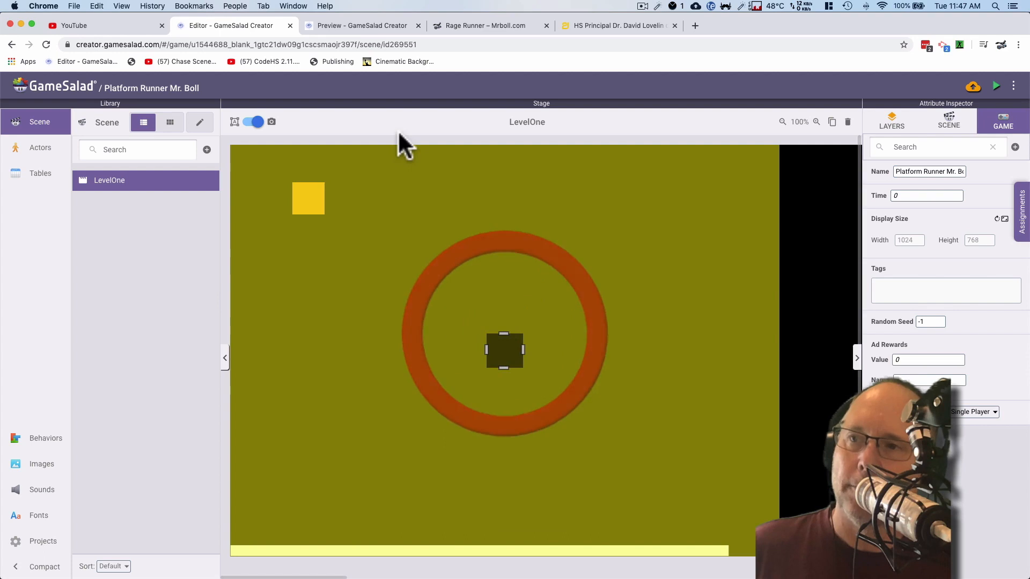
click(250, 122)
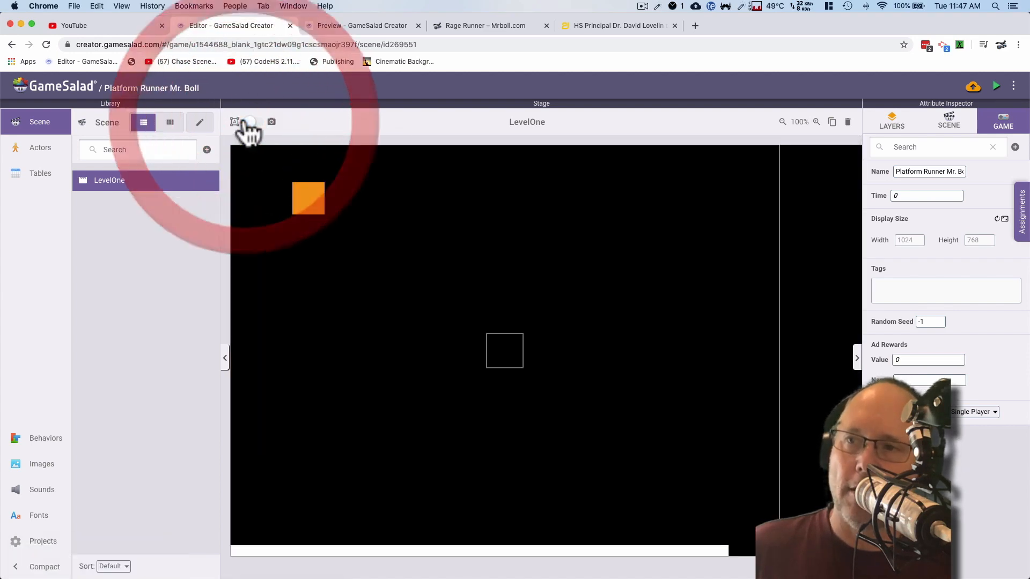
click(353, 21)
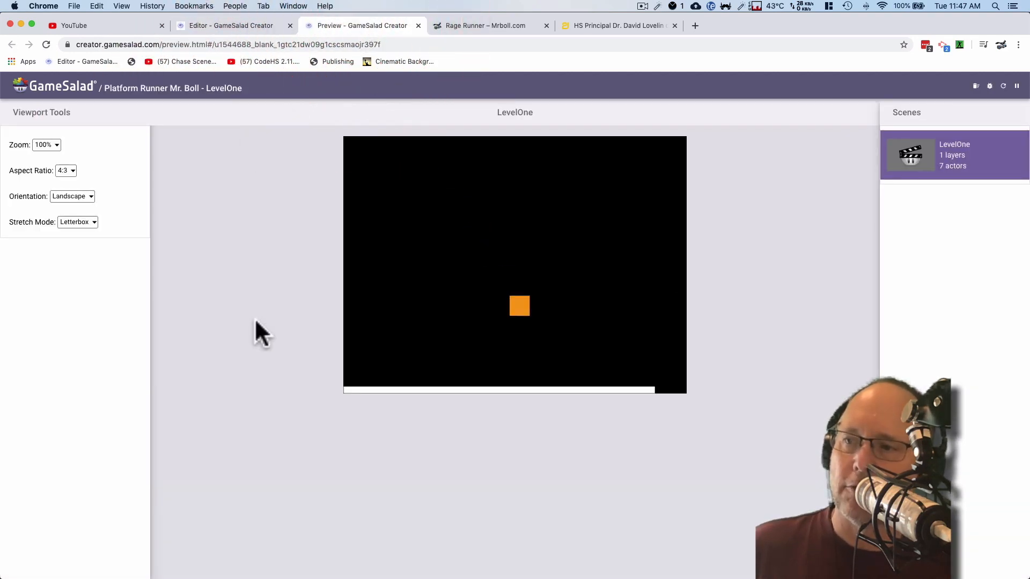
key(space)
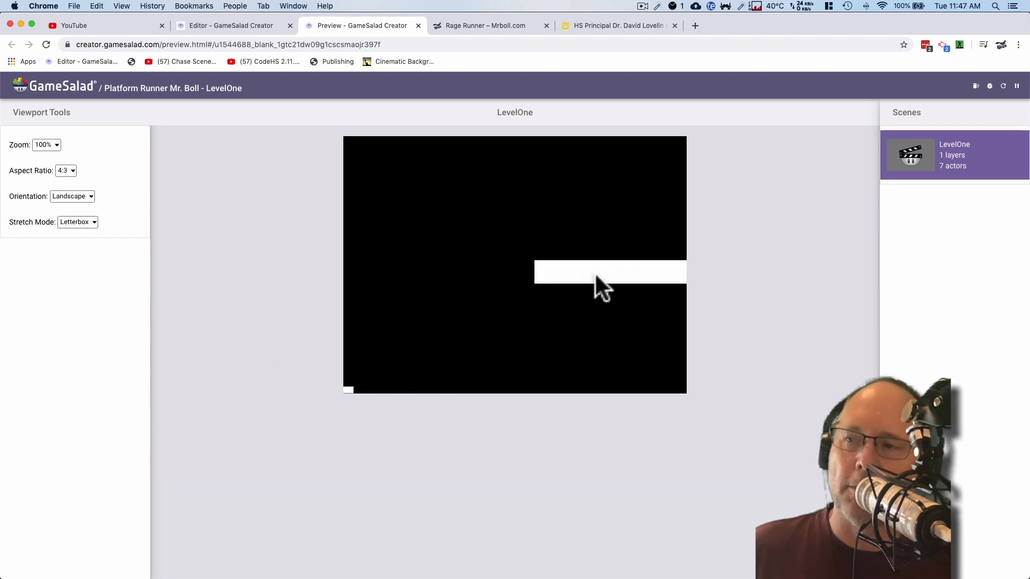
- In LevelOne, move the second Floor platform closer to the ground floor, to about X 1456.5, Y 229
click(224, 24)
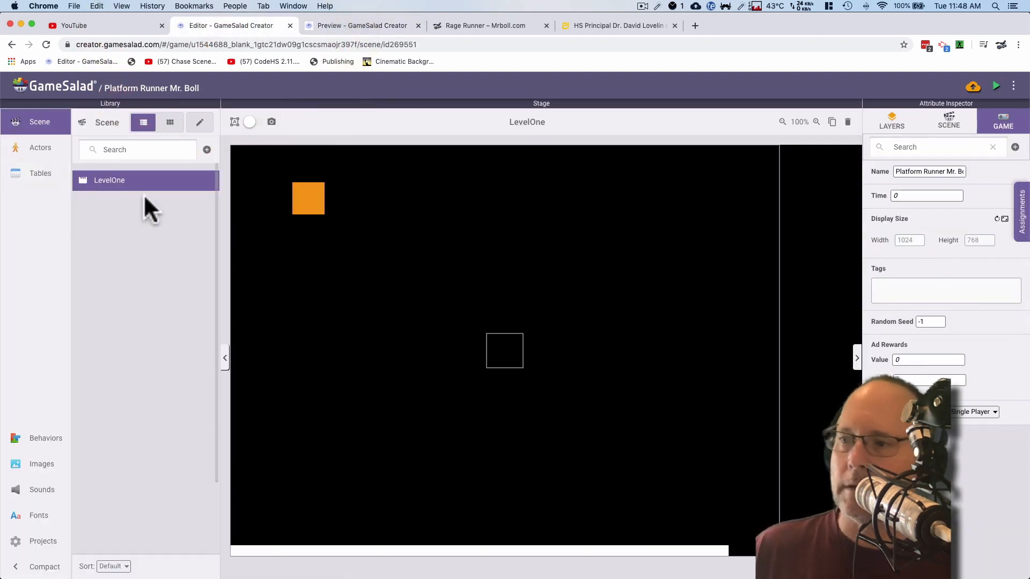
click(783, 123)
click(783, 122)
drag(752, 257, 624, 293)
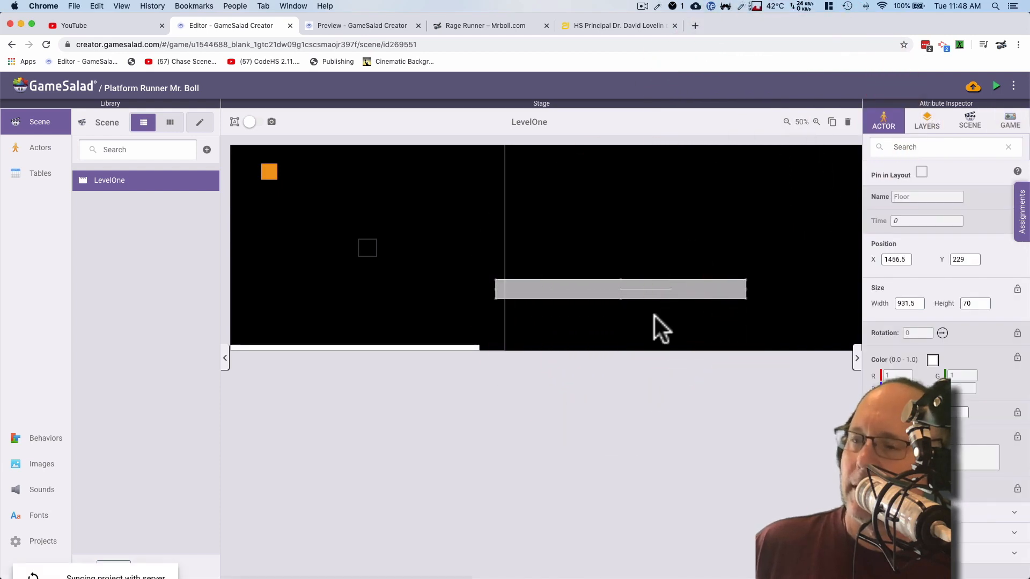
- Stretch the second Floor platform toward the next one to a width of about 1523.5, and test the level in the preview
drag(275, 575, 386, 571)
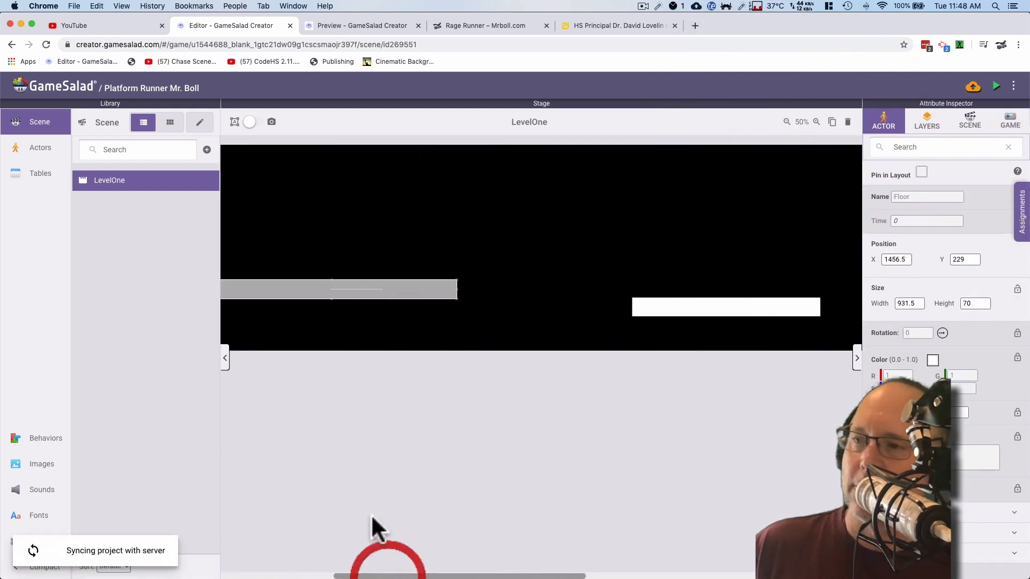
drag(456, 291, 616, 278)
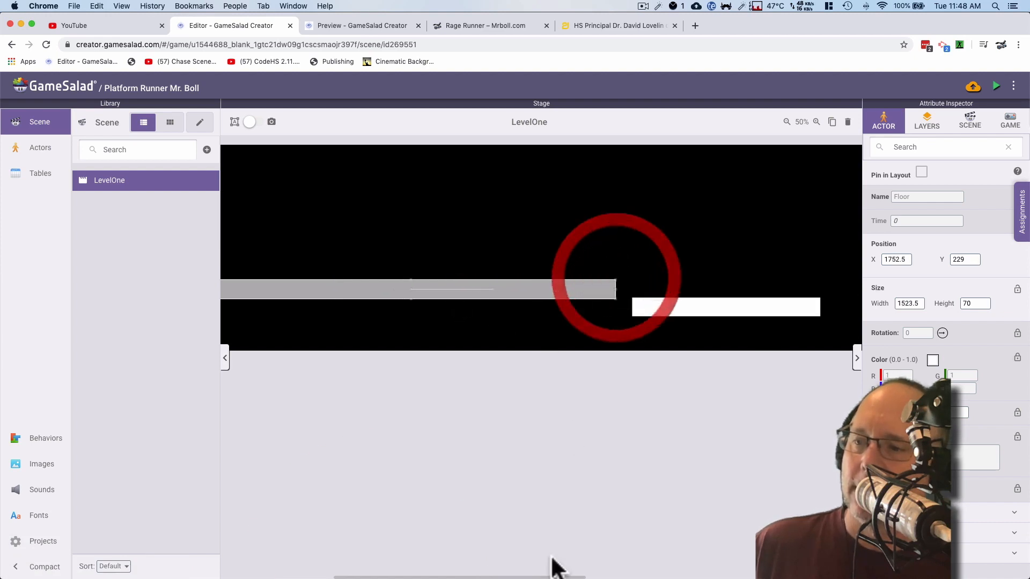
mouse_move(424, 577)
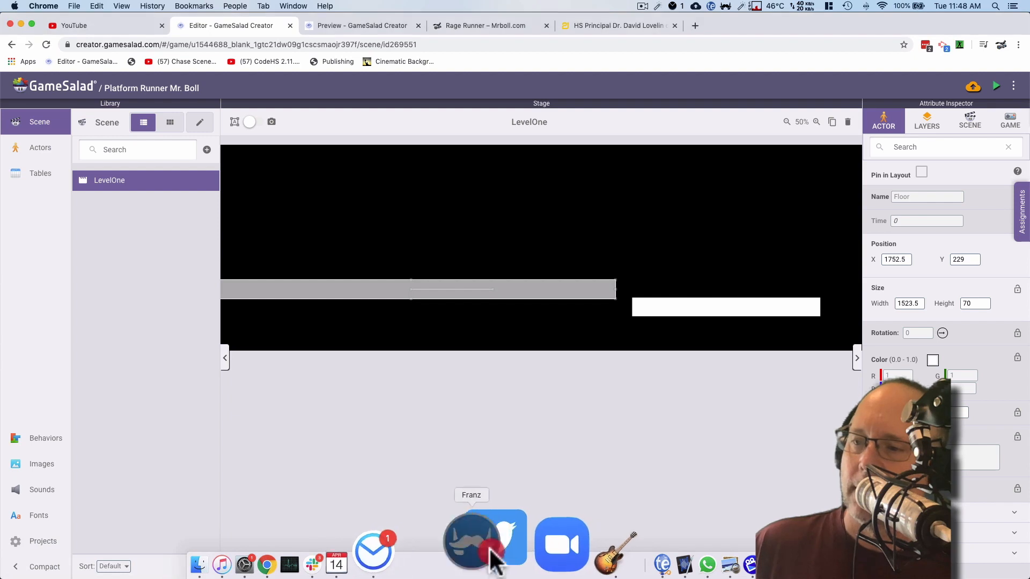
click(446, 460)
click(419, 453)
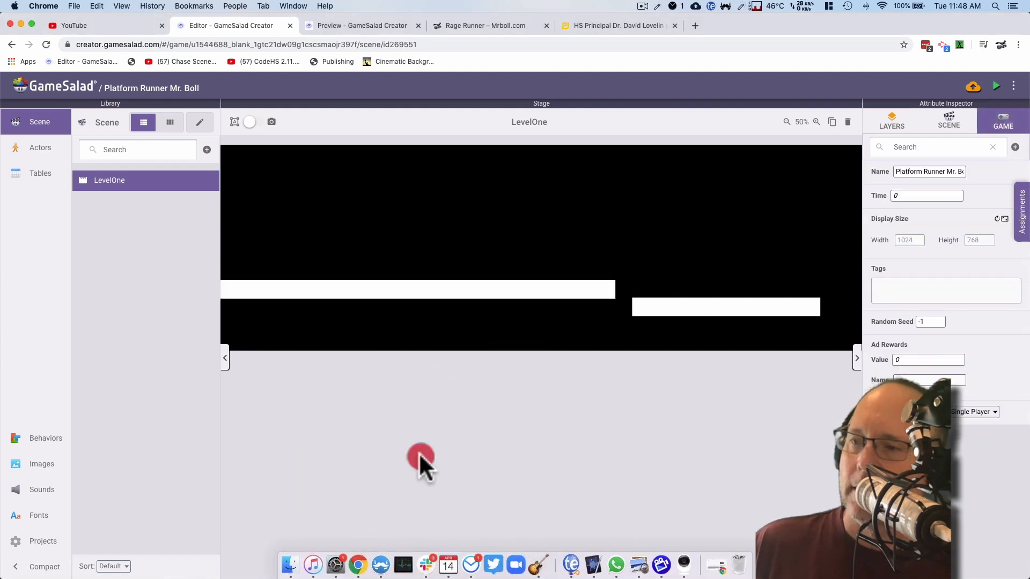
click(333, 24)
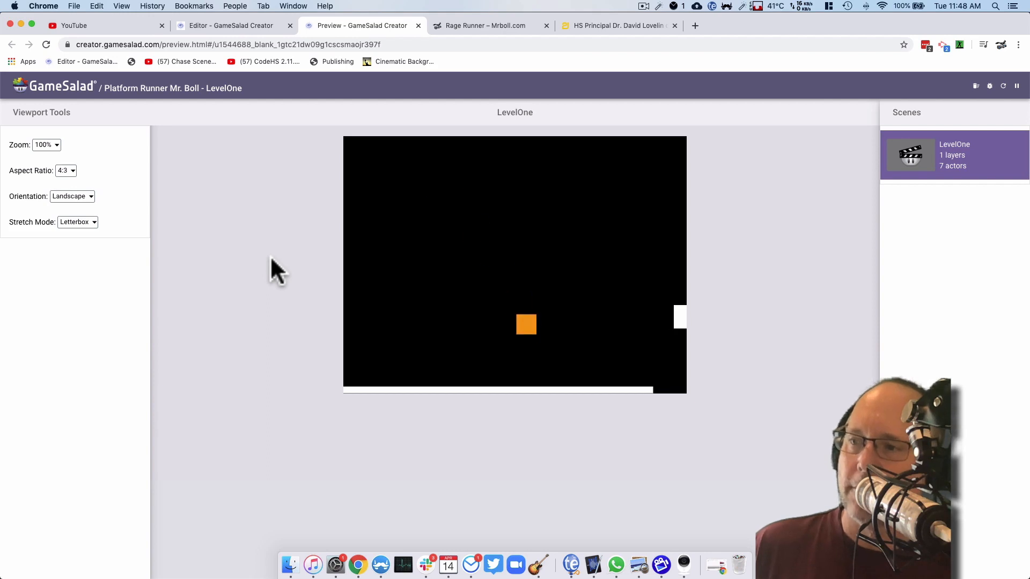
key(space)
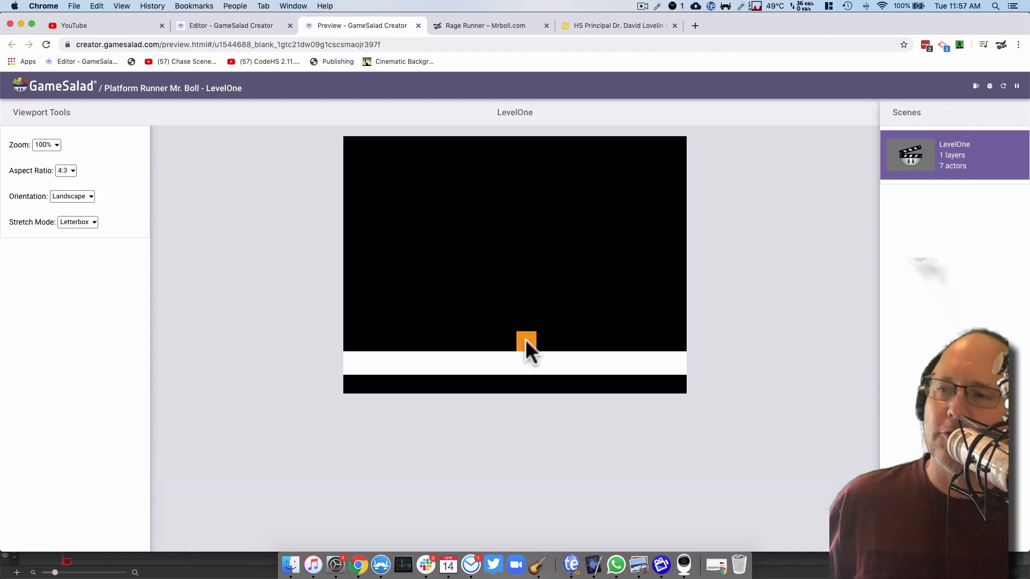
- Turn off the Player's Change Attribute behavior and add a Constrain Attribute behavior to its logic
click(252, 25)
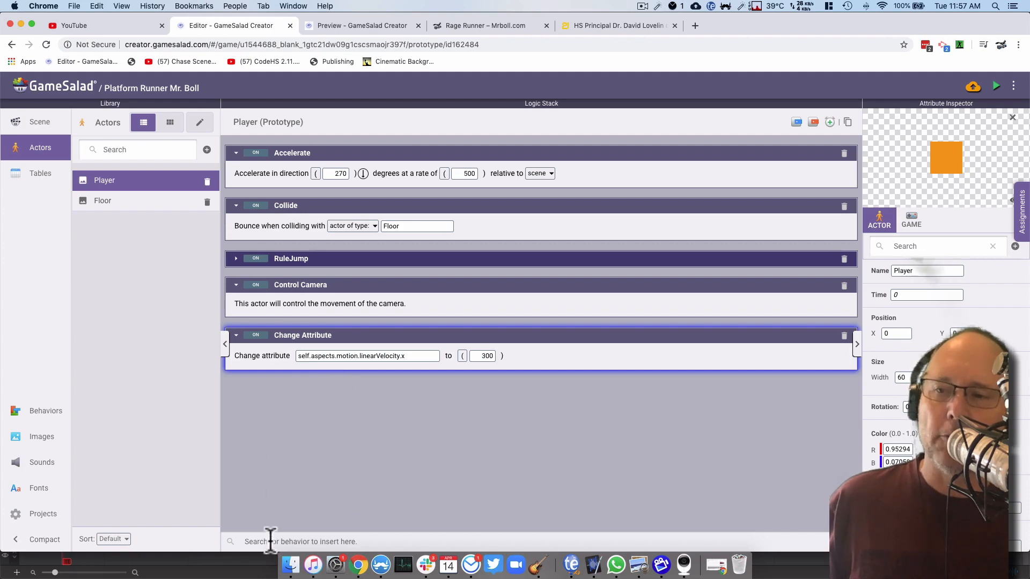
click(256, 333)
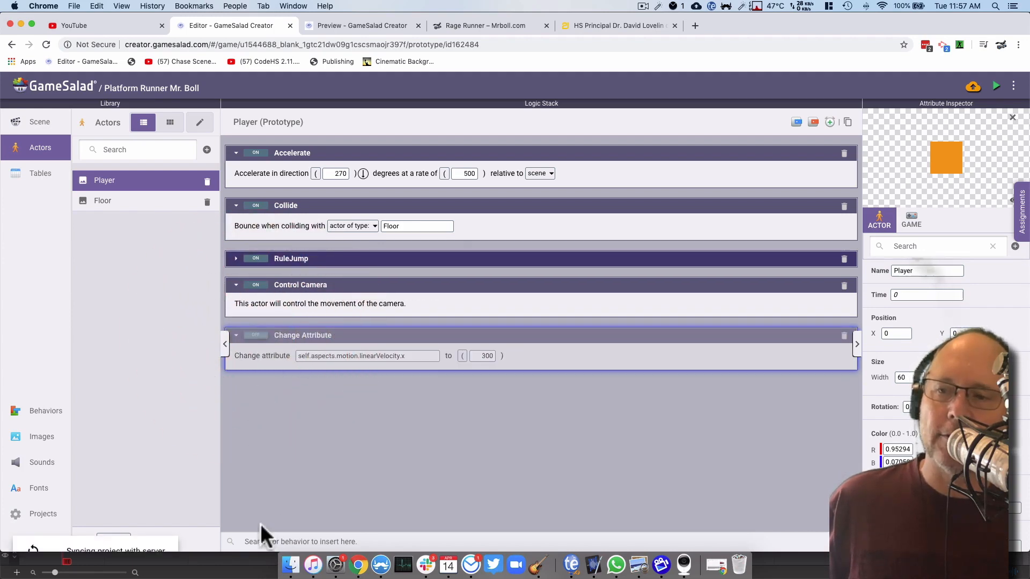
click(270, 541)
text(con)
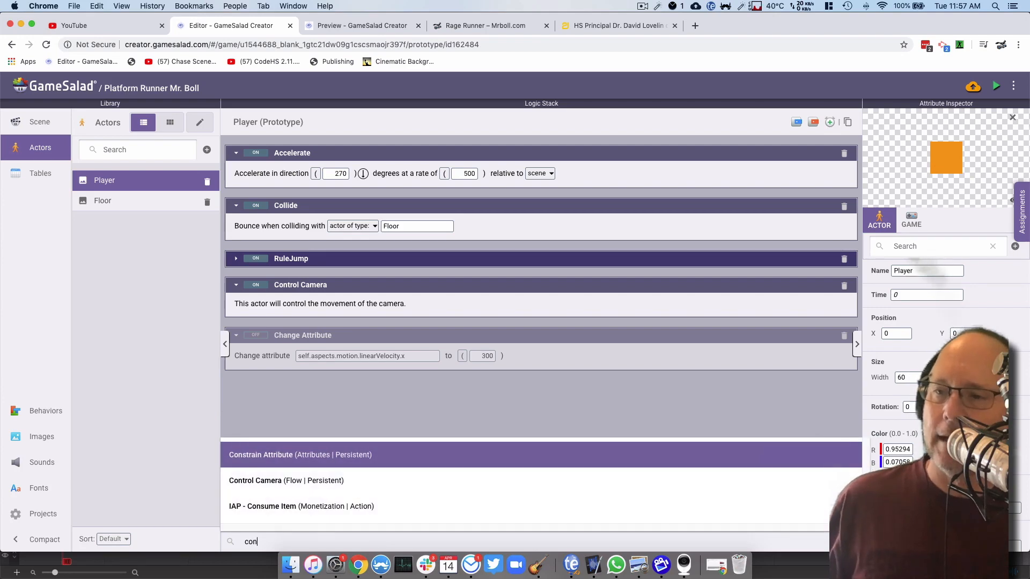
click(280, 457)
click(338, 409)
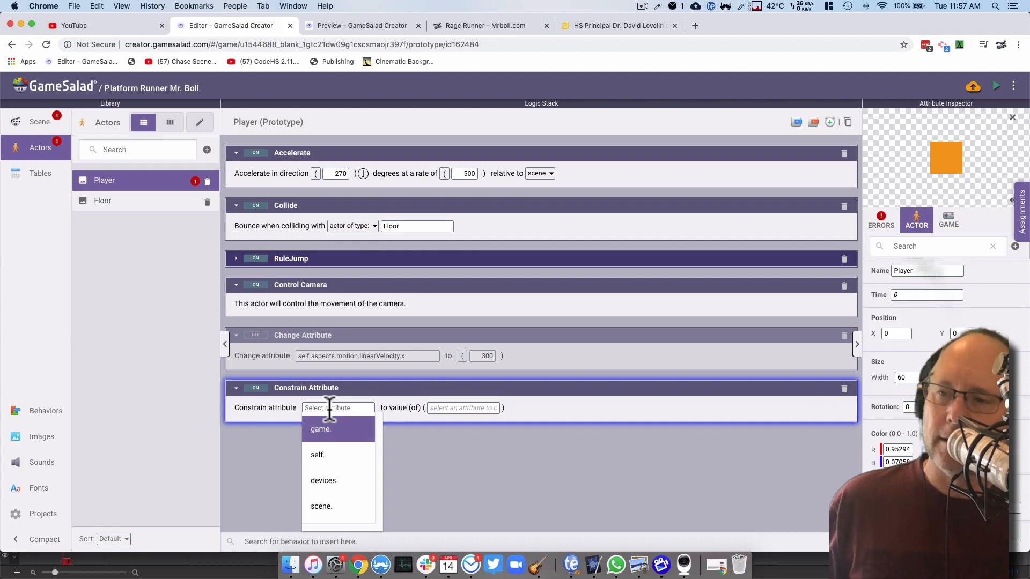
text(self)
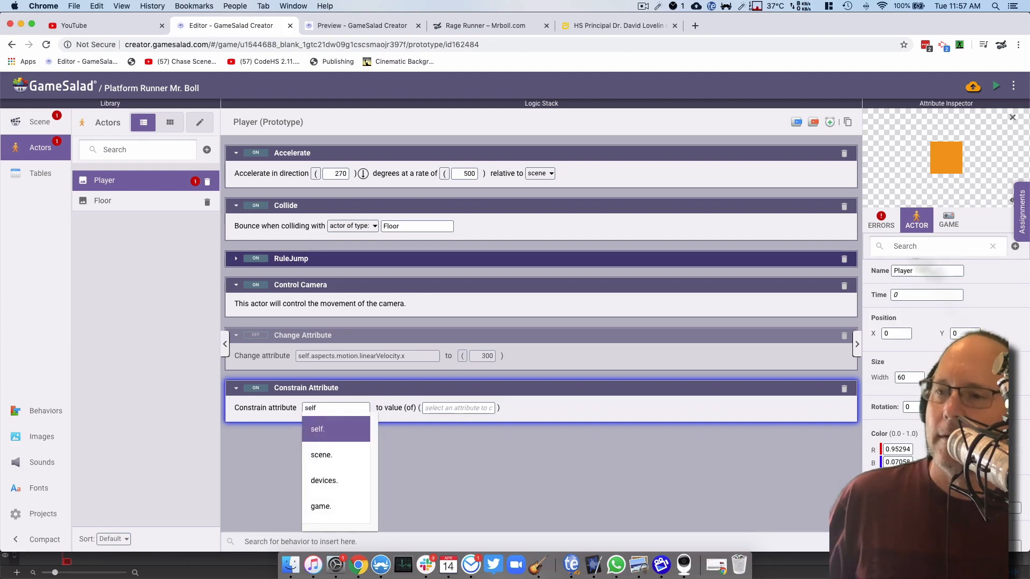
text(.)
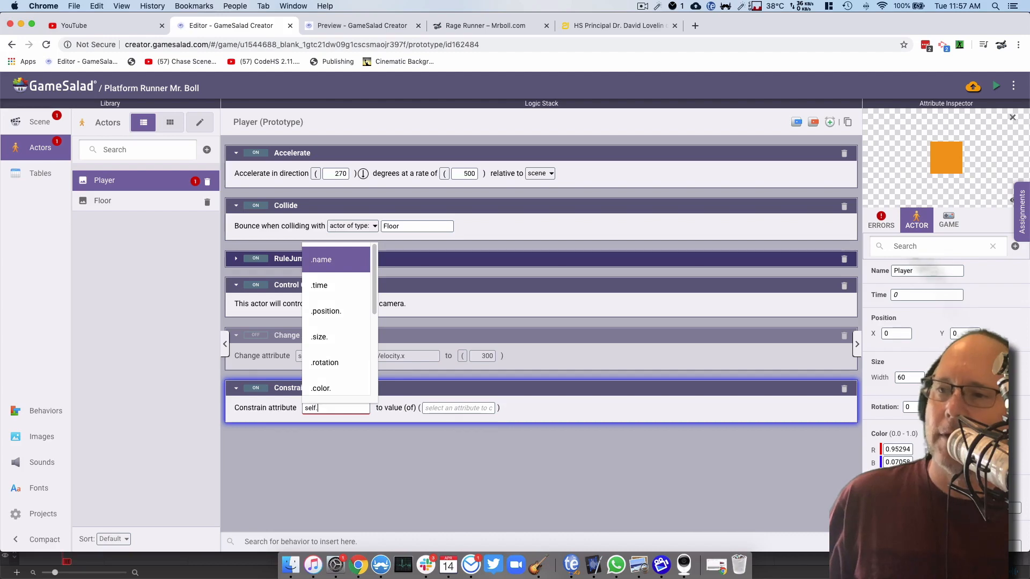
key(BackSpace)
key(BackSpace)
key(BackSpace)
key(BackSpace)
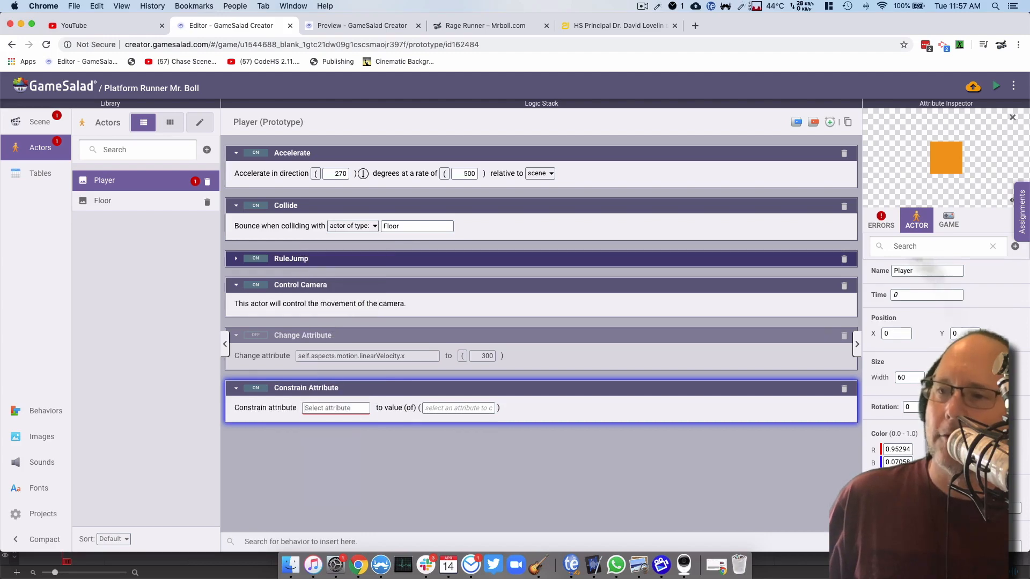
- Set the new behavior to constrain self.aspects.motion.linearVelocity.x to the value 300
text(self.aspects.motion.)
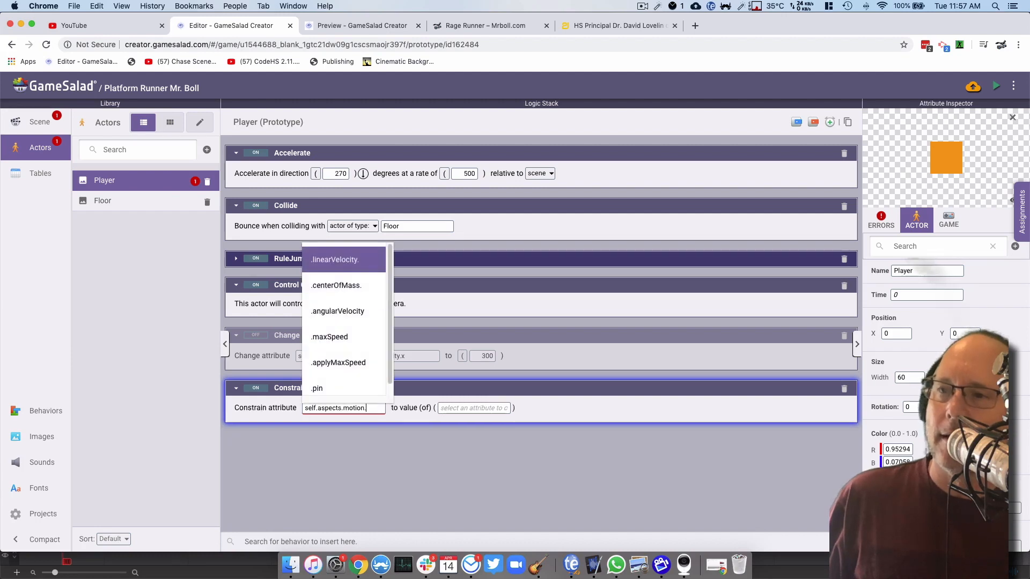
key(Return)
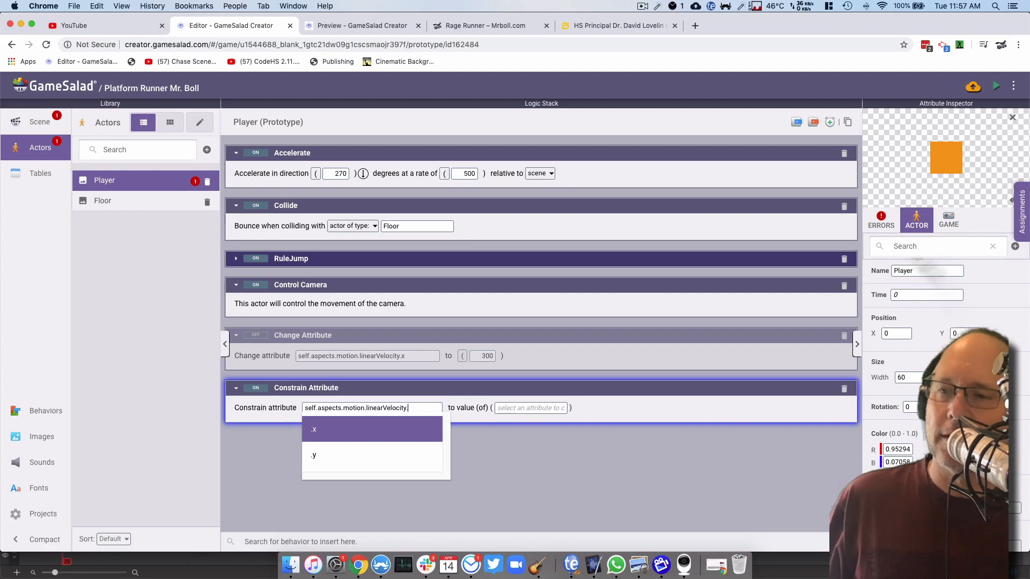
key(Return)
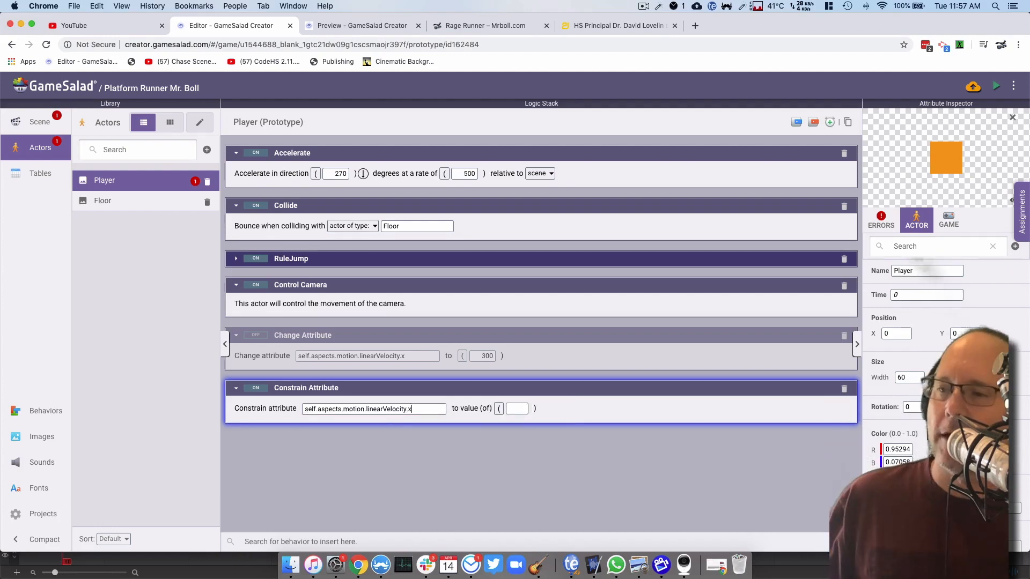
click(523, 409)
text(300)
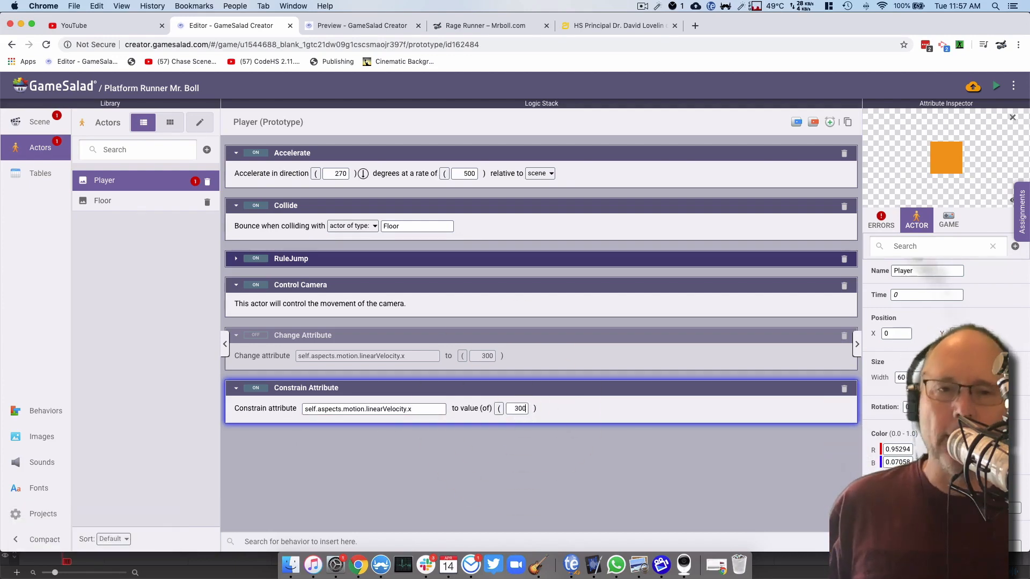
- Remove the turned-off Change Attribute behavior from the Player's logic, leaving the Constrain Attribute behavior in place
click(370, 394)
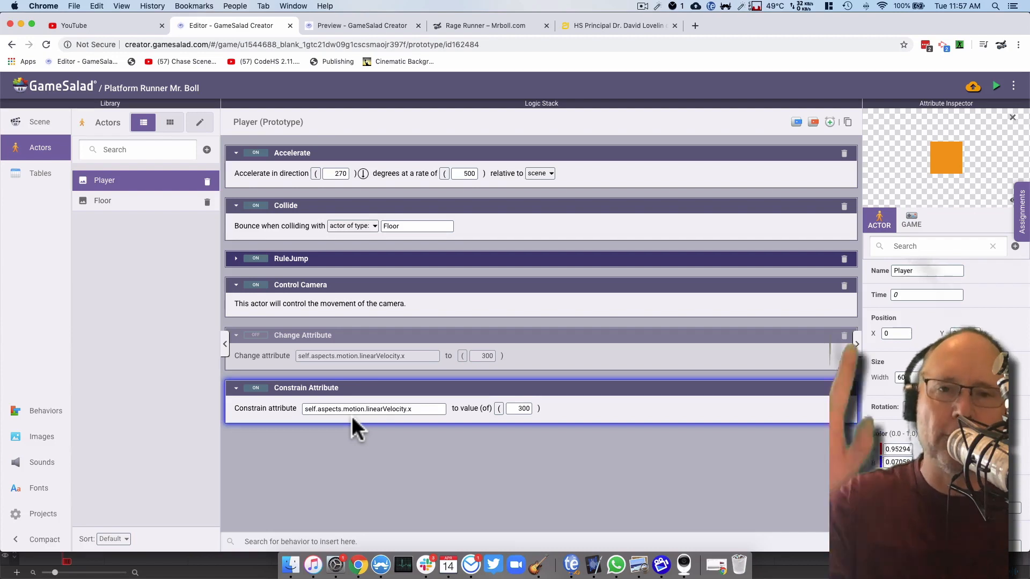
drag(402, 297, 845, 339)
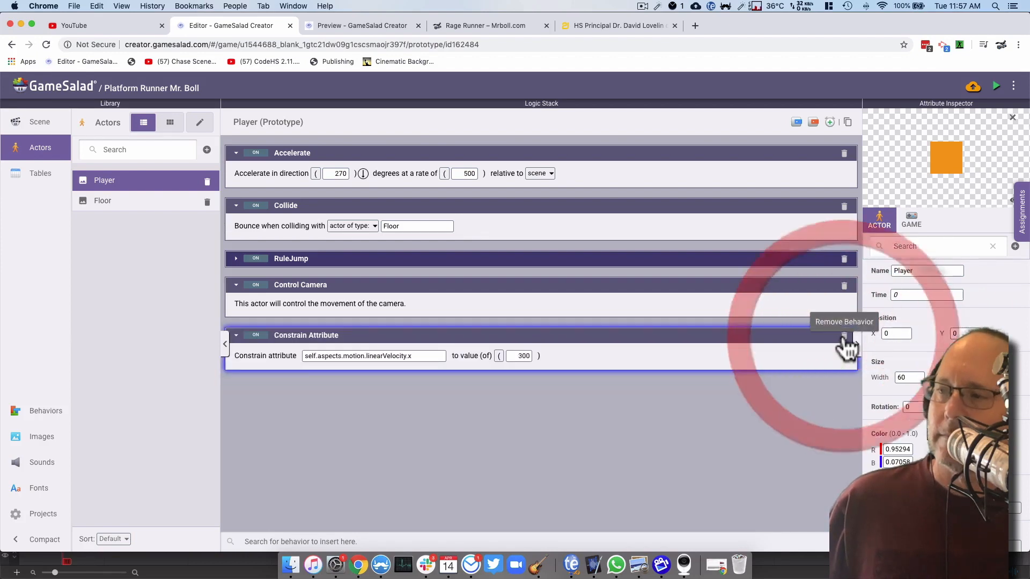
- Play LevelOne in the preview, making the Player jump from platform to platform to test its constrained horizontal speed
click(355, 25)
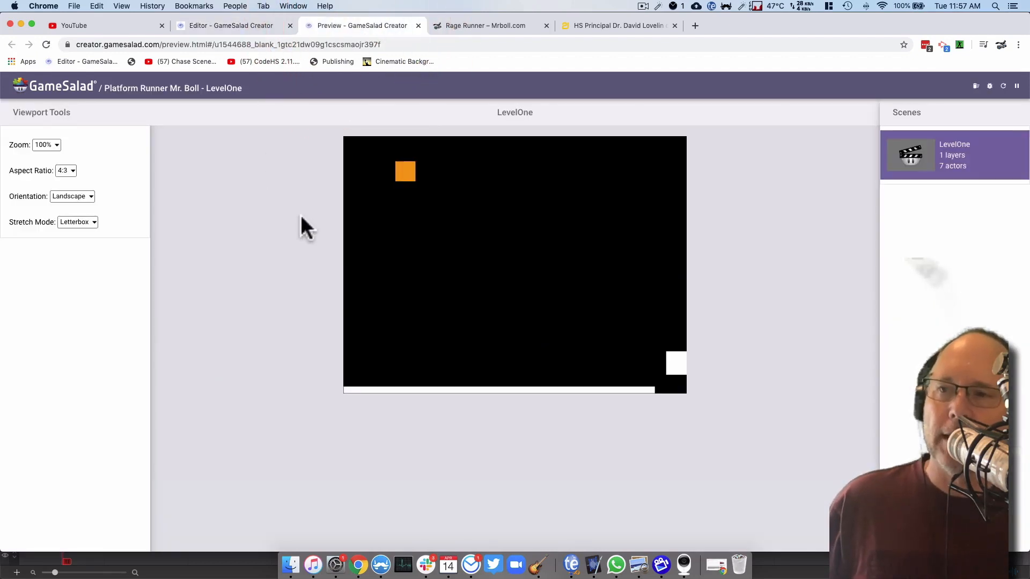
key(space)
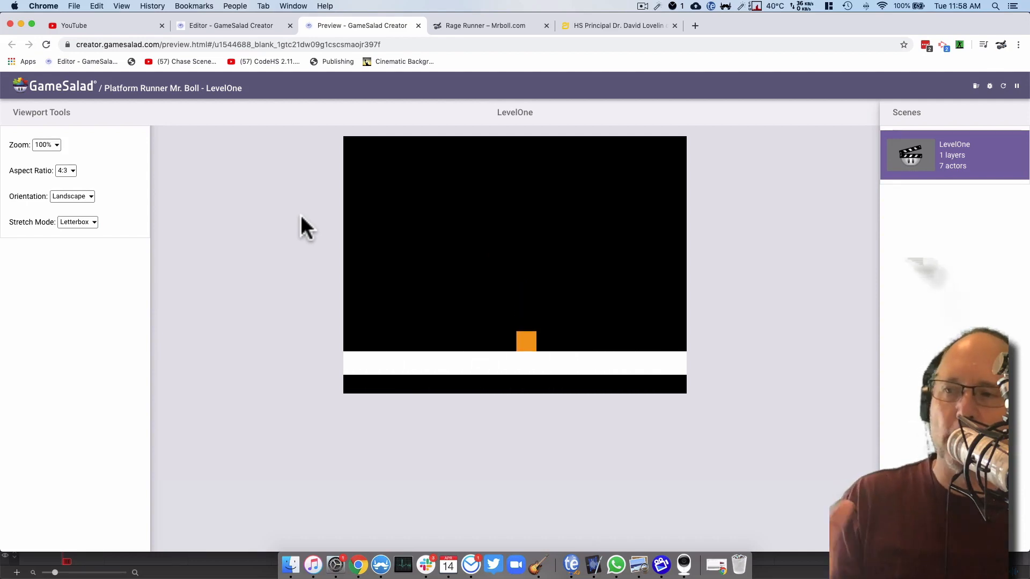
key(space)
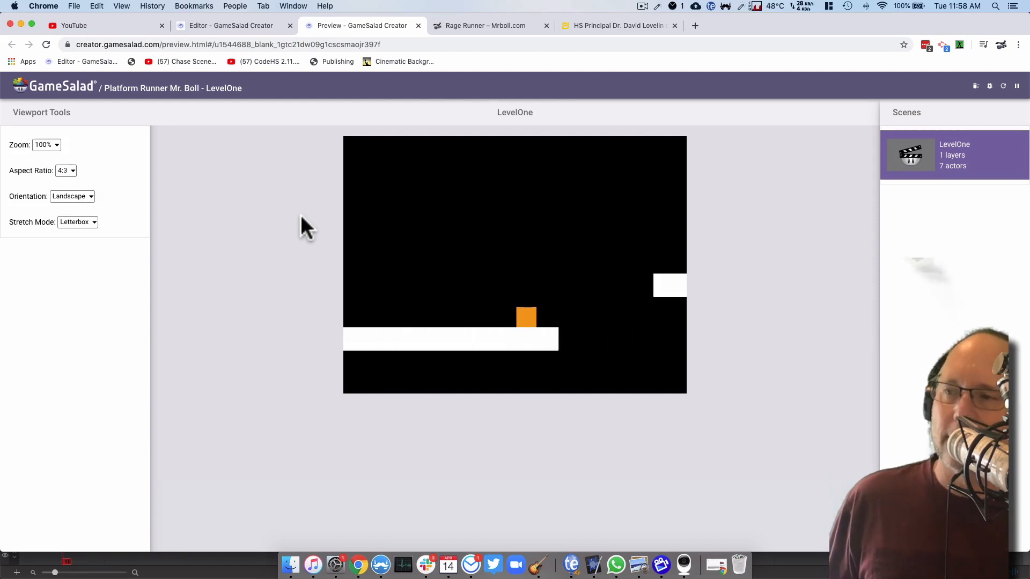
key(space)
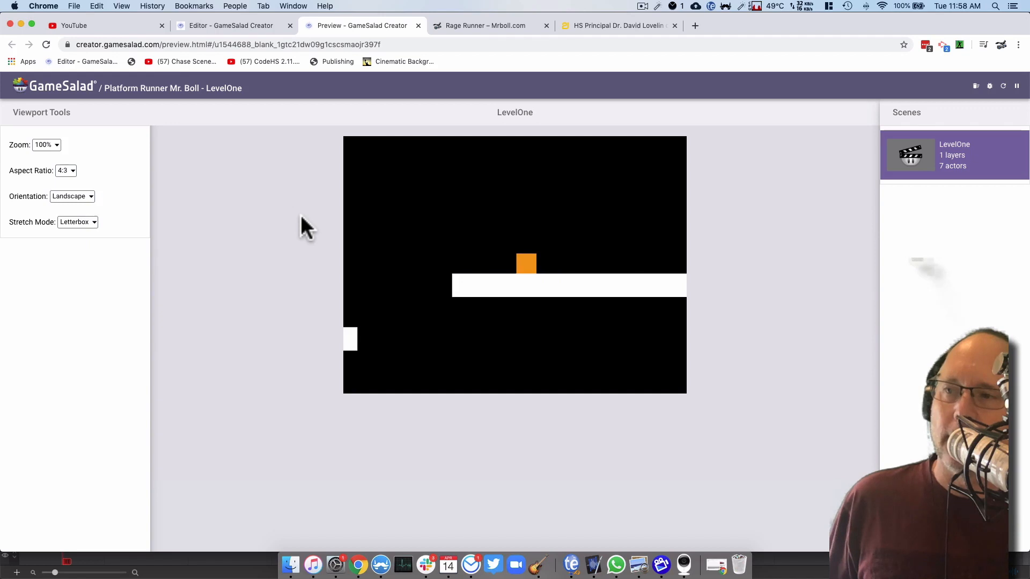
key(space)
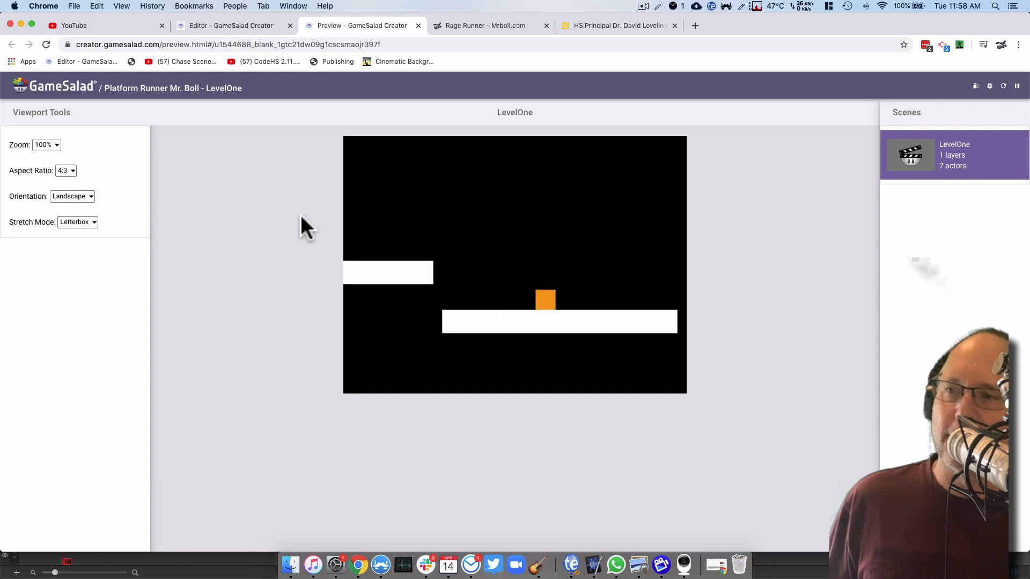
key(space)
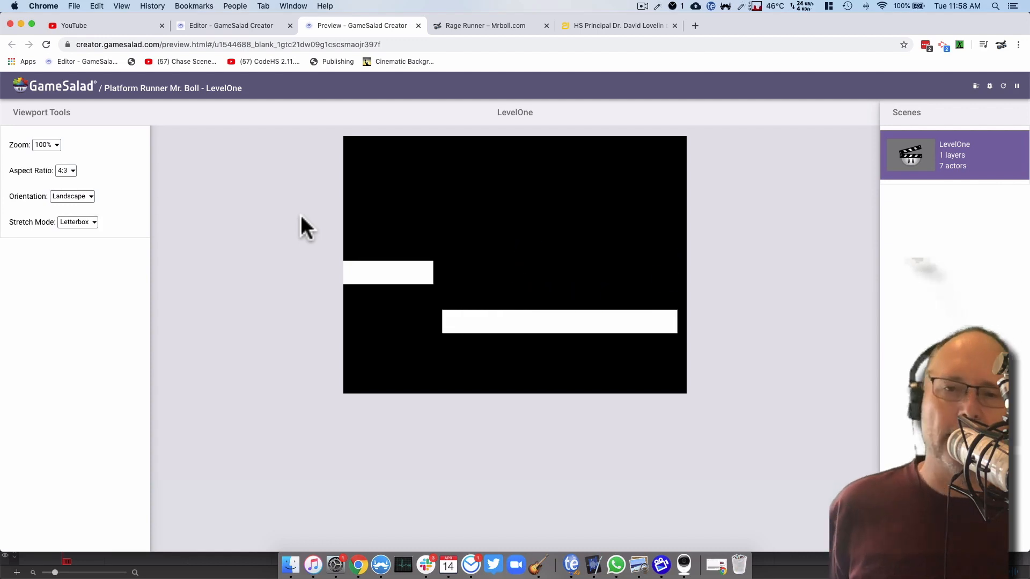